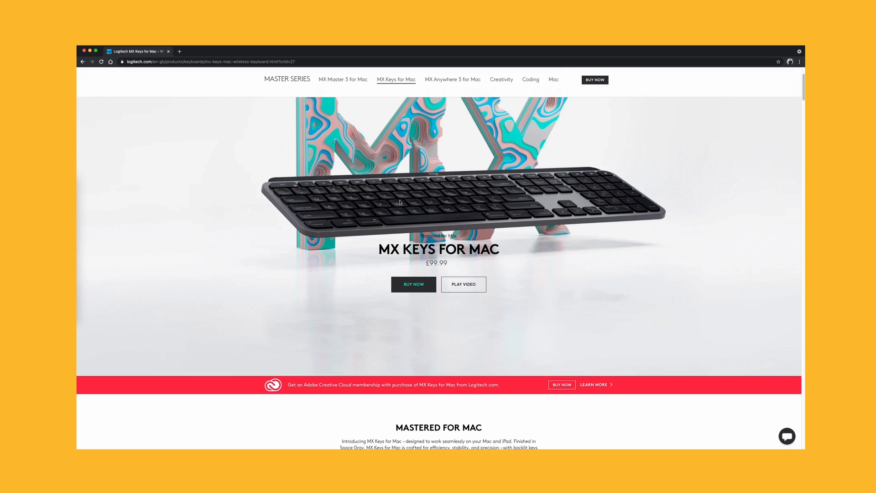
scroll(401, 203, down, 2)
scroll(400, 202, down, 2)
scroll(400, 203, down, 3)
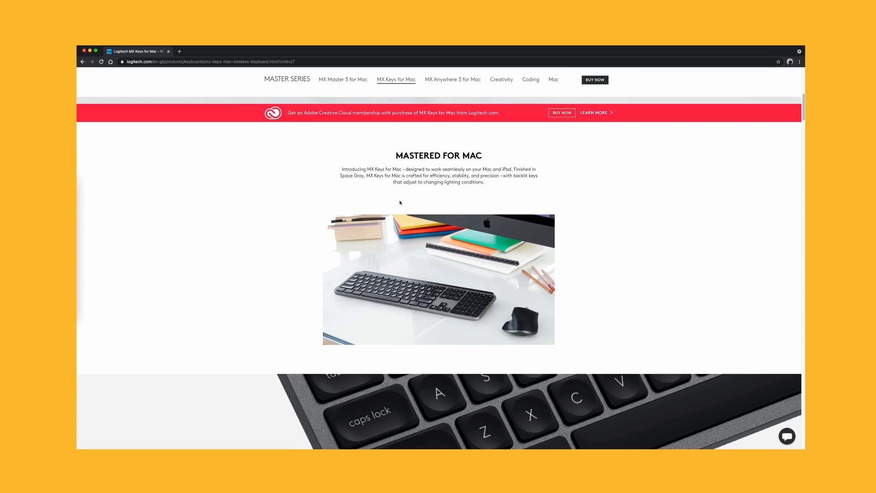
scroll(400, 203, down, 3)
scroll(401, 203, down, 2)
scroll(400, 202, down, 3)
scroll(401, 203, down, 2)
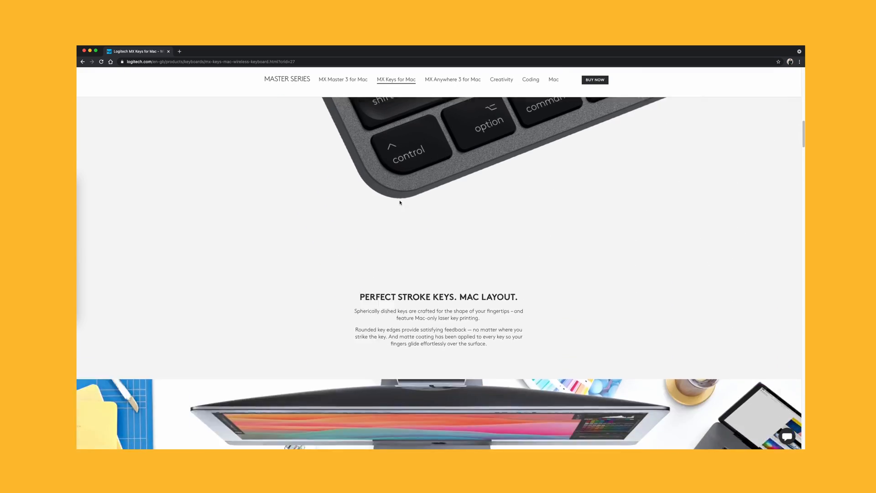
scroll(401, 203, down, 2)
scroll(401, 202, down, 1)
scroll(401, 203, down, 2)
scroll(400, 202, down, 2)
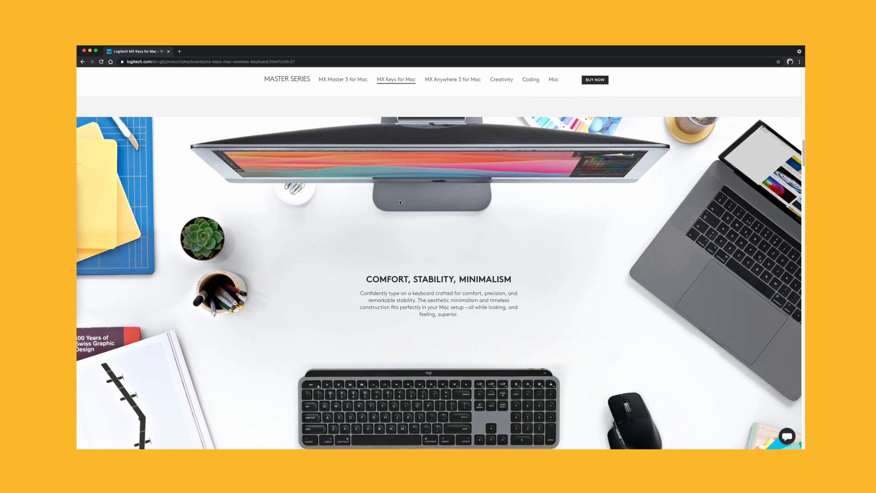
scroll(400, 203, down, 2)
scroll(400, 203, down, 1)
scroll(401, 203, down, 2)
scroll(401, 202, down, 2)
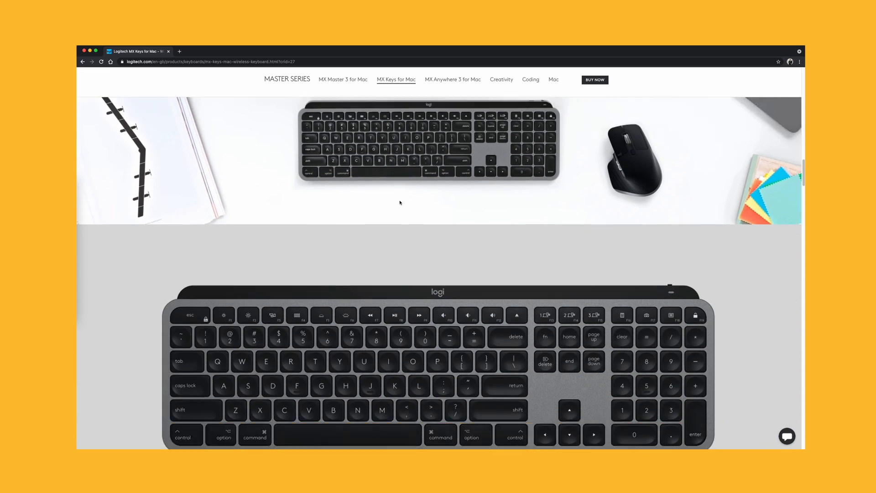
scroll(401, 203, down, 3)
scroll(400, 202, down, 2)
scroll(400, 202, down, 4)
scroll(400, 202, down, 3)
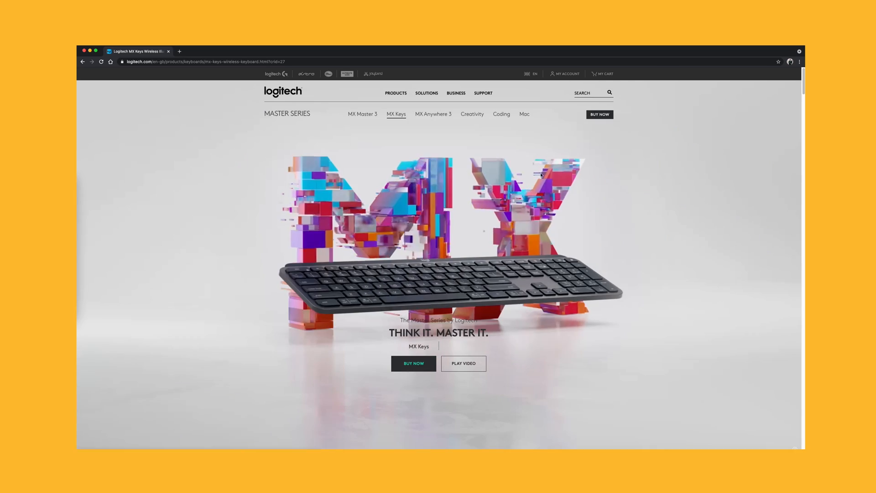
scroll(454, 151, down, 1)
scroll(454, 151, down, 1)
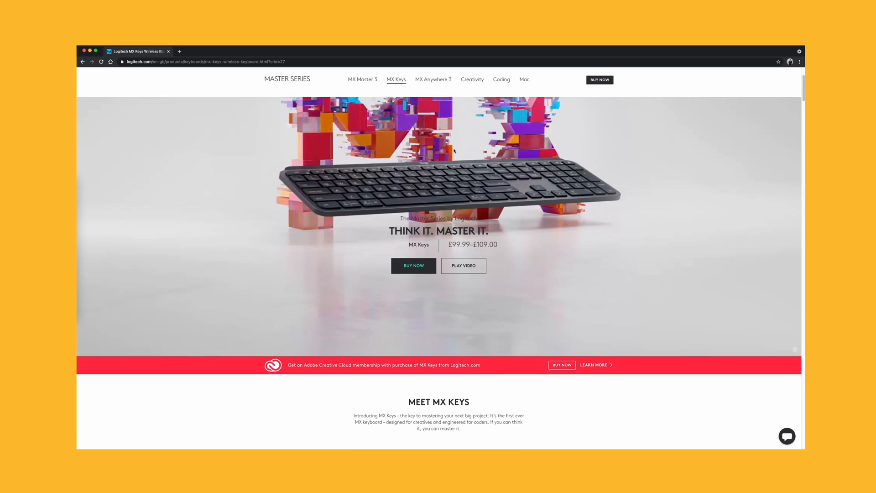
scroll(454, 151, down, 2)
scroll(454, 150, down, 2)
scroll(453, 151, down, 2)
scroll(453, 151, down, 2)
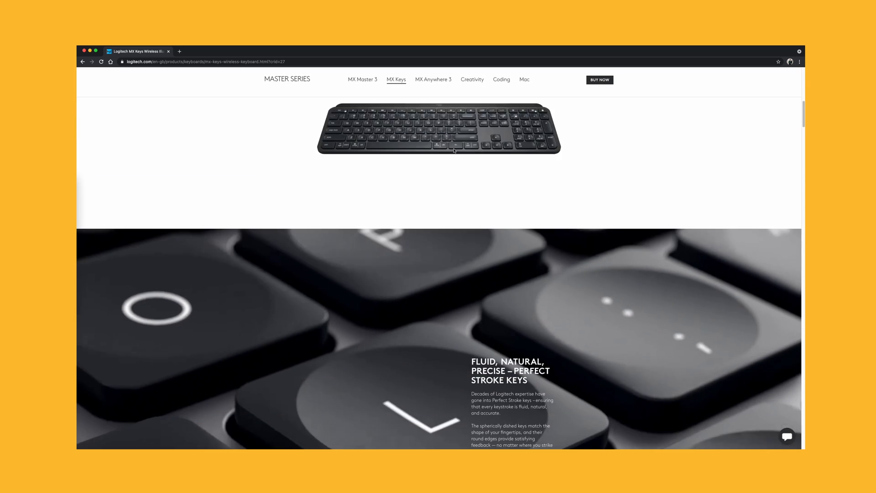
scroll(454, 151, down, 2)
scroll(454, 151, down, 2)
scroll(454, 151, down, 2)
scroll(454, 150, down, 2)
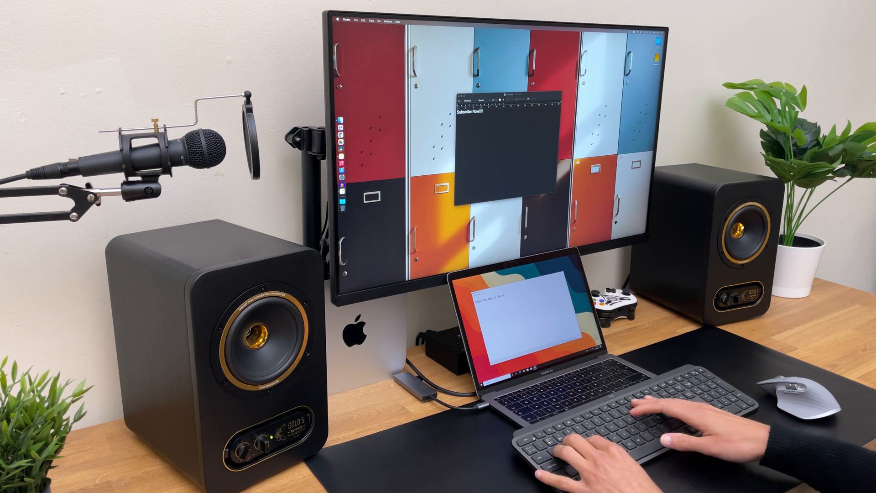
text(eos)
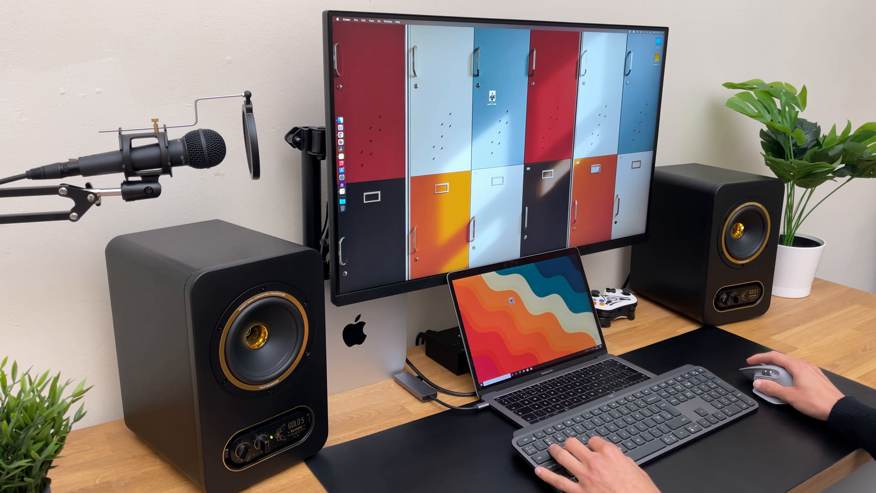
View the image on the Mac desktop in Preview, then leave the desktop clear.
double_click(492, 97)
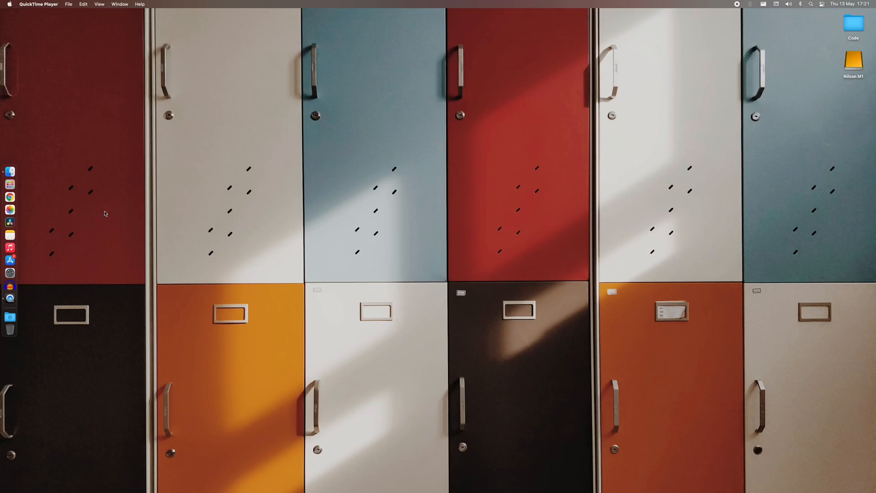
Launch Logi Options from Launchpad and open the MX Keys Wireless Keyboard's settings.
click(10, 185)
scroll(303, 205, down, 1)
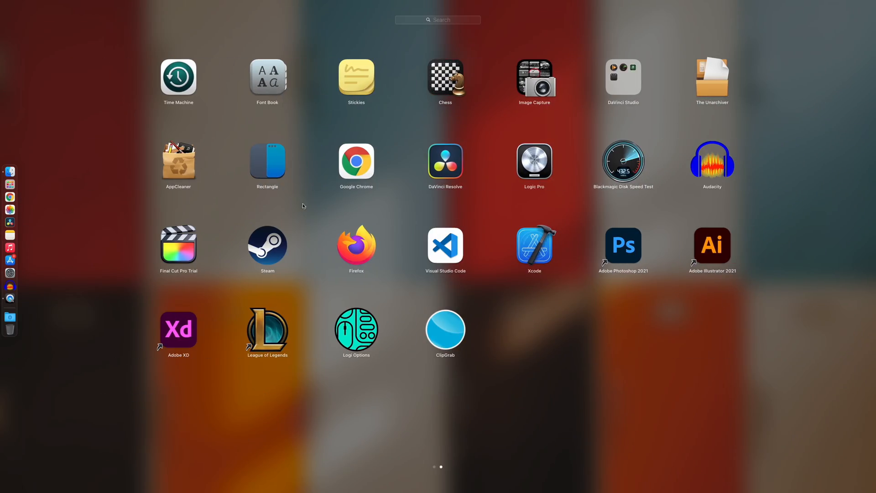
click(353, 335)
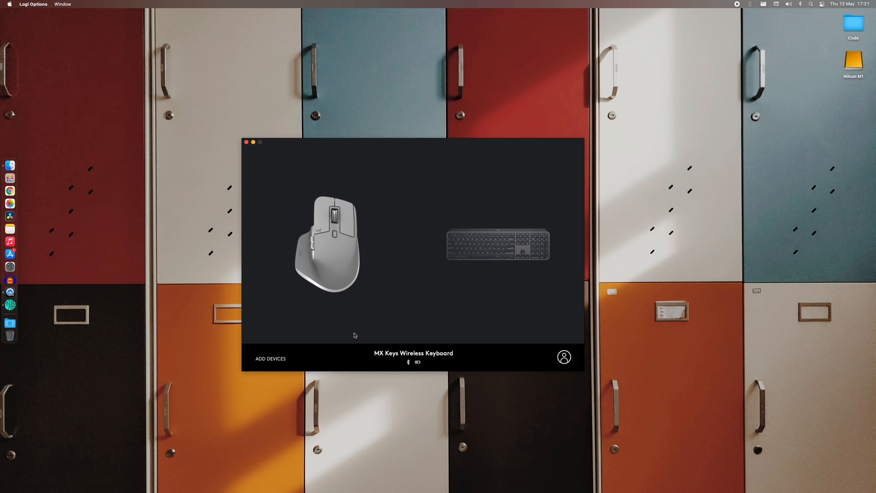
click(488, 253)
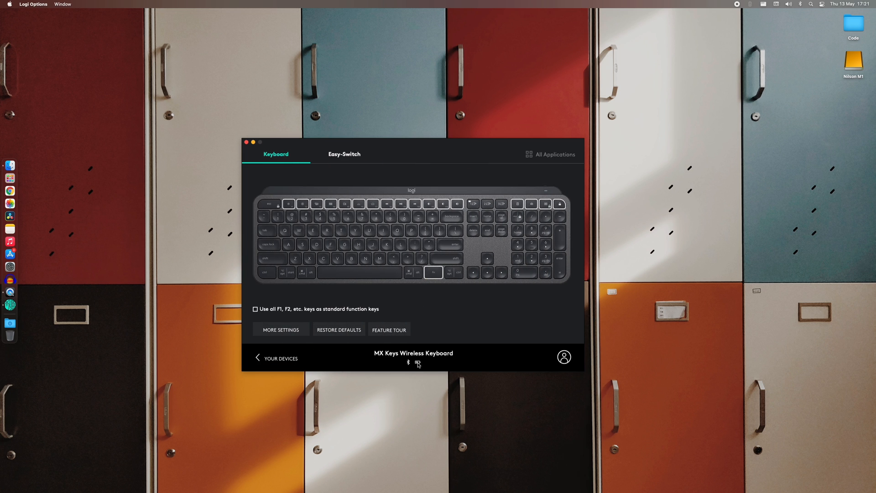